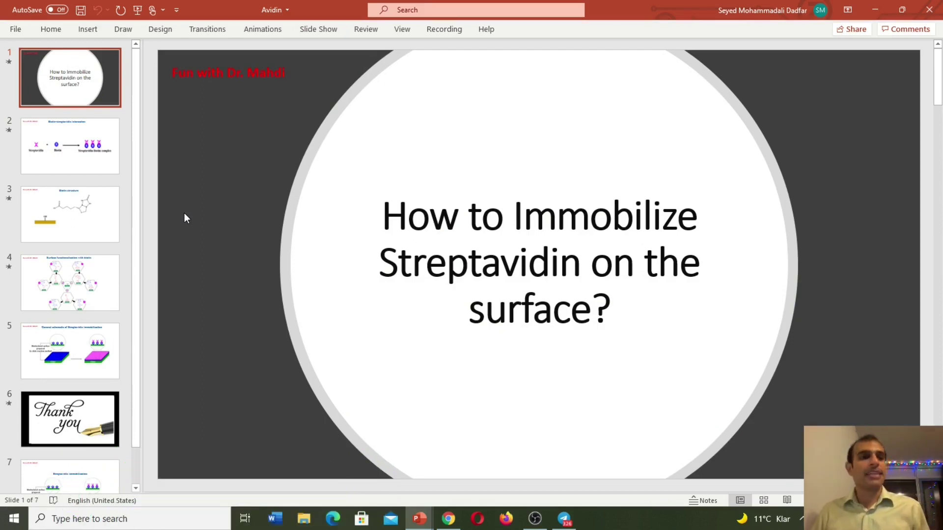
Open the File backstage Home page for the Avidin presentation
click(17, 30)
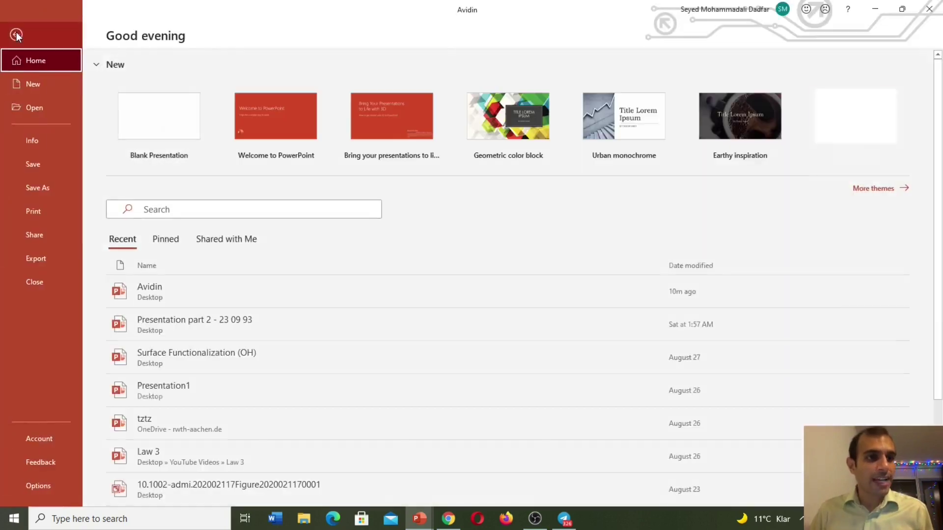
Go to Export and bring up the Publish as PDF or XPS dialog
click(34, 258)
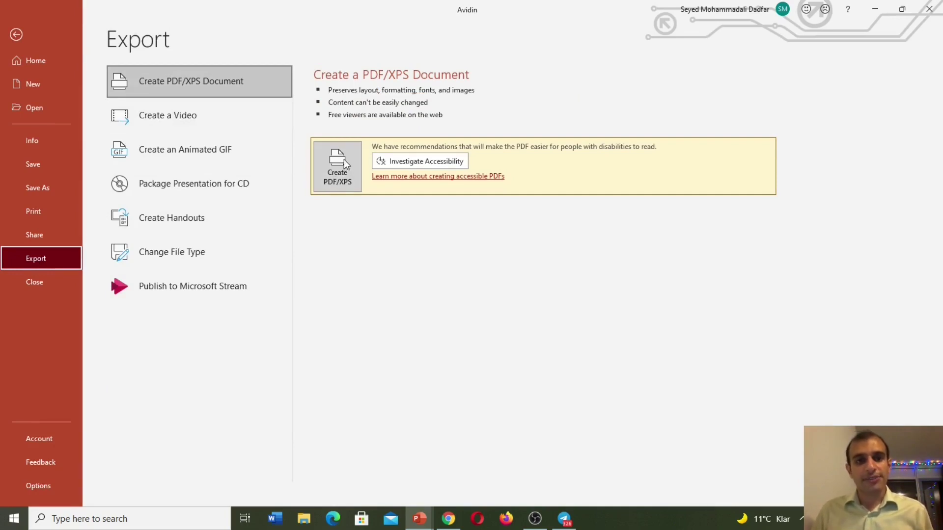
key(Escape)
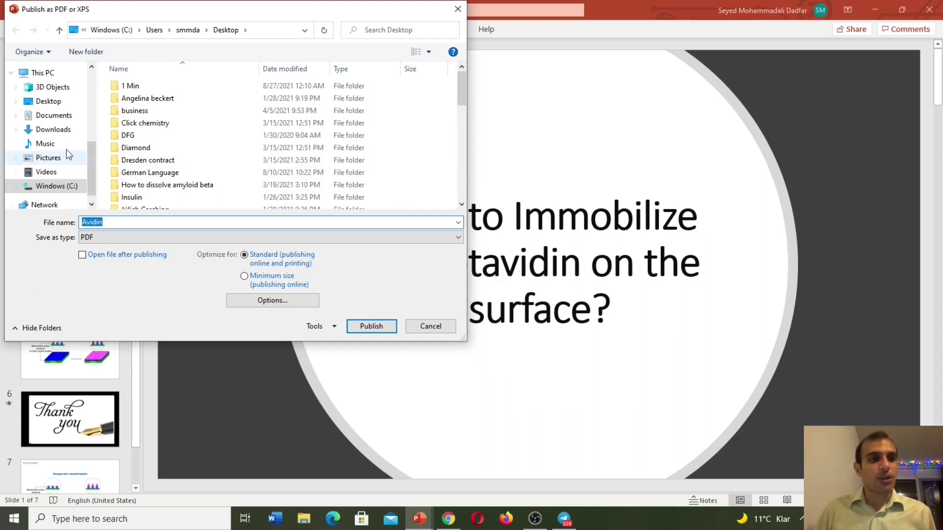
Target the Desktop as 'My Presentation' with Minimum size optimization, then open PDF Options
click(53, 103)
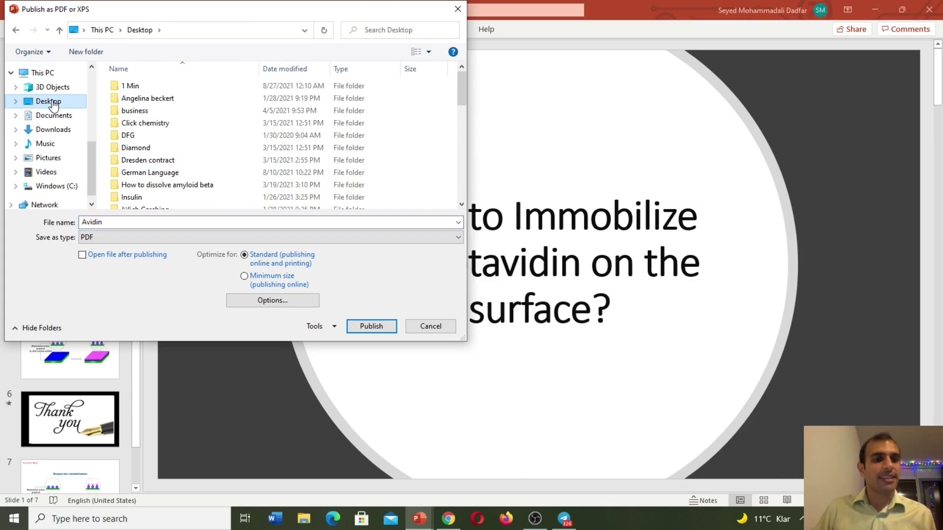
double_click(116, 222)
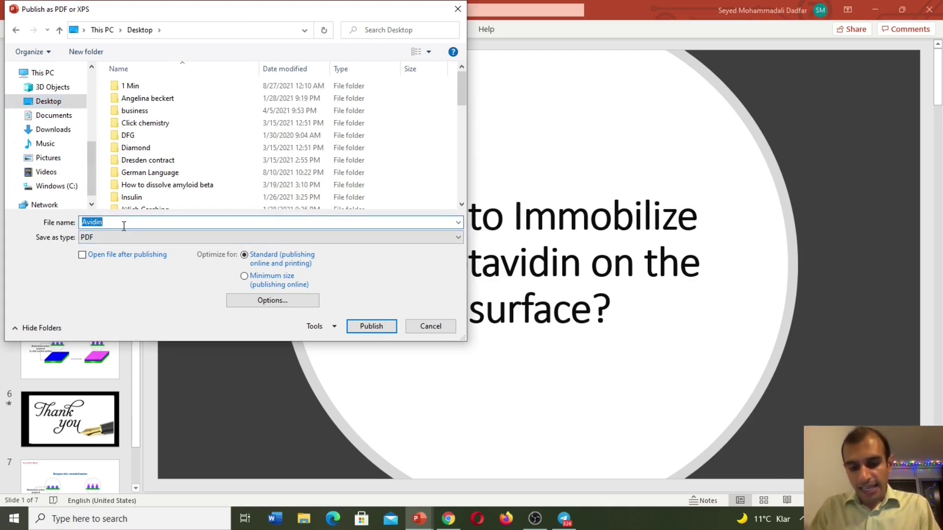
text(My )
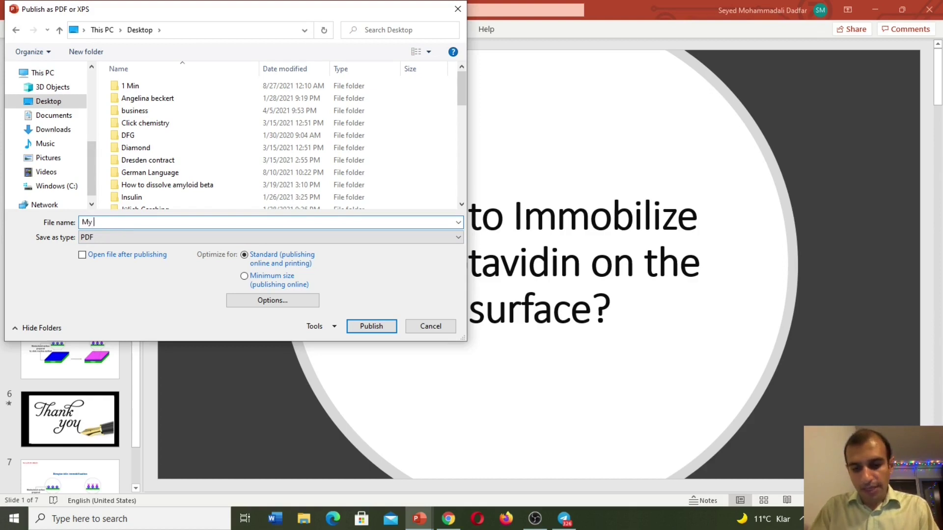
text(Presentation)
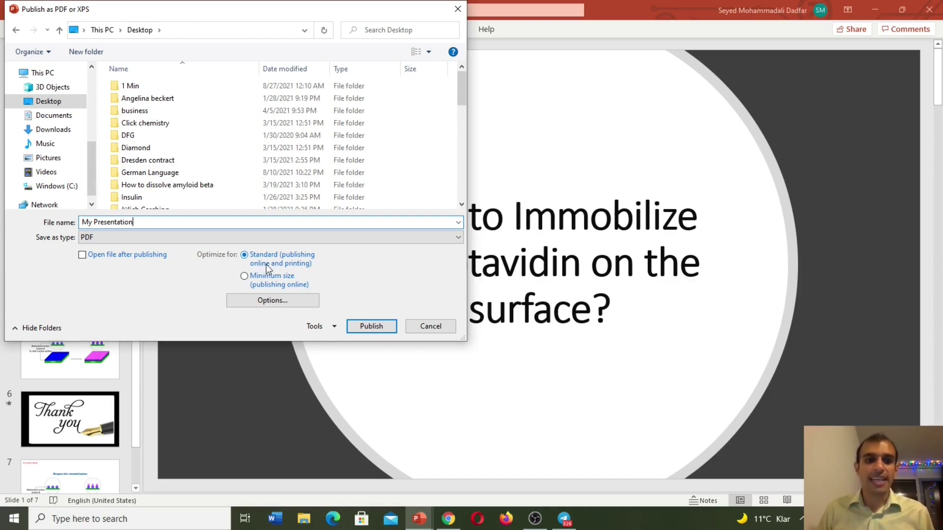
click(245, 277)
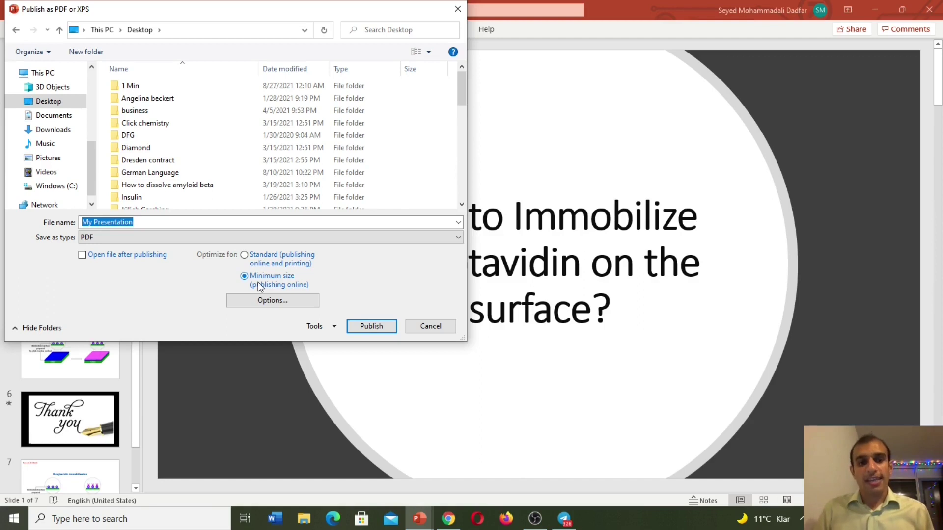
click(285, 302)
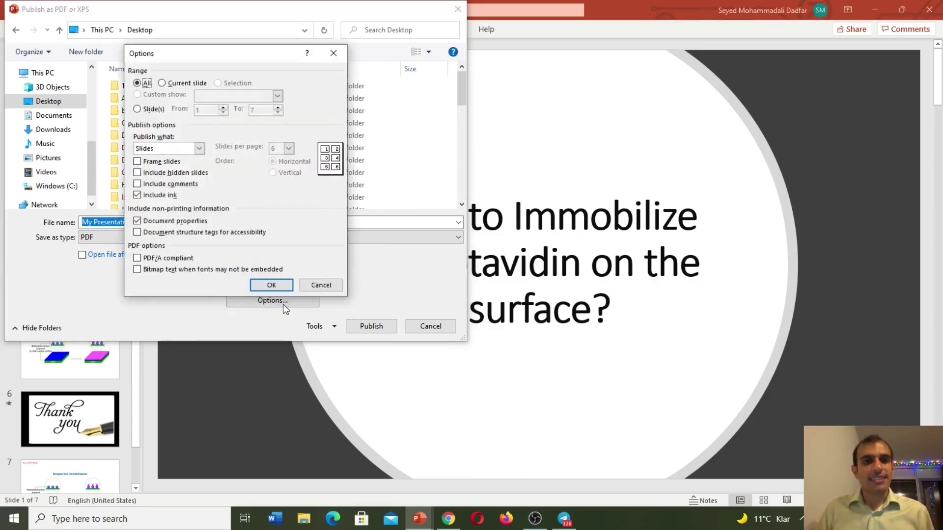
Change the PDF range from all 7 slides to slides 1 through 5
click(162, 83)
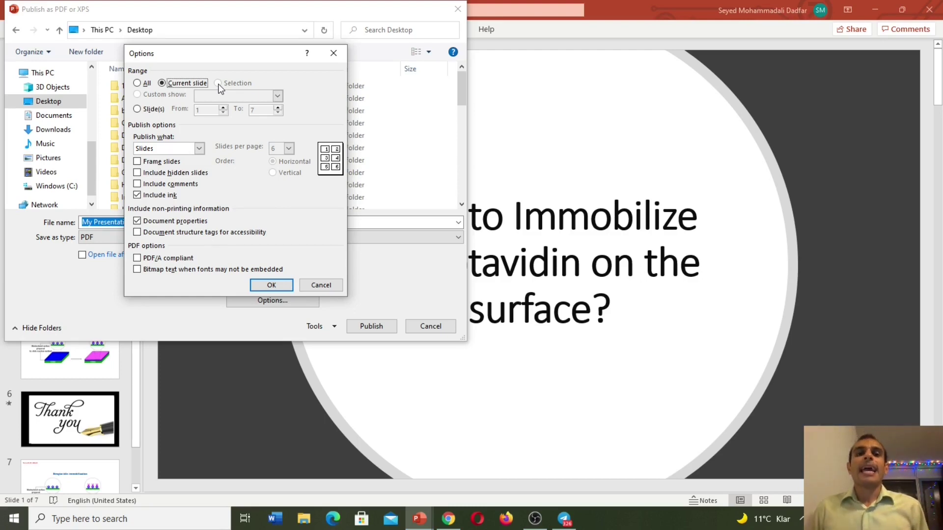
click(229, 110)
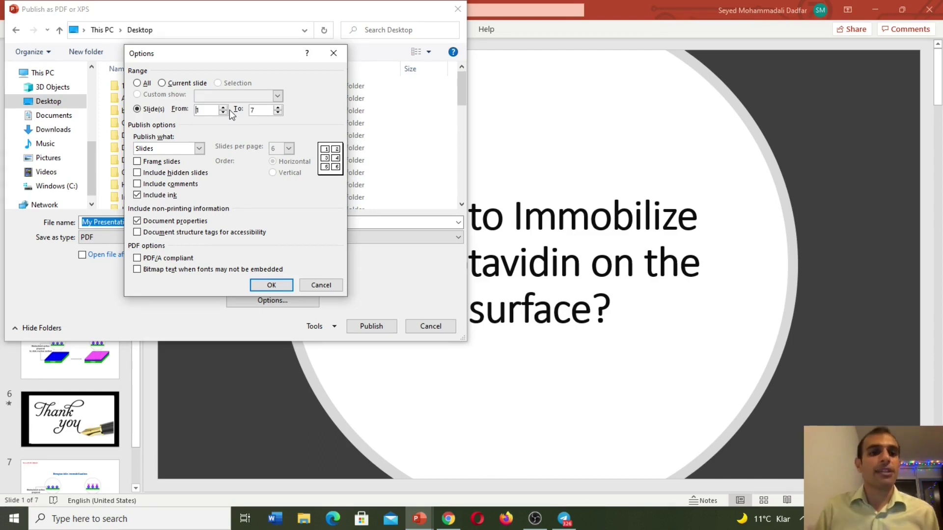
click(278, 112)
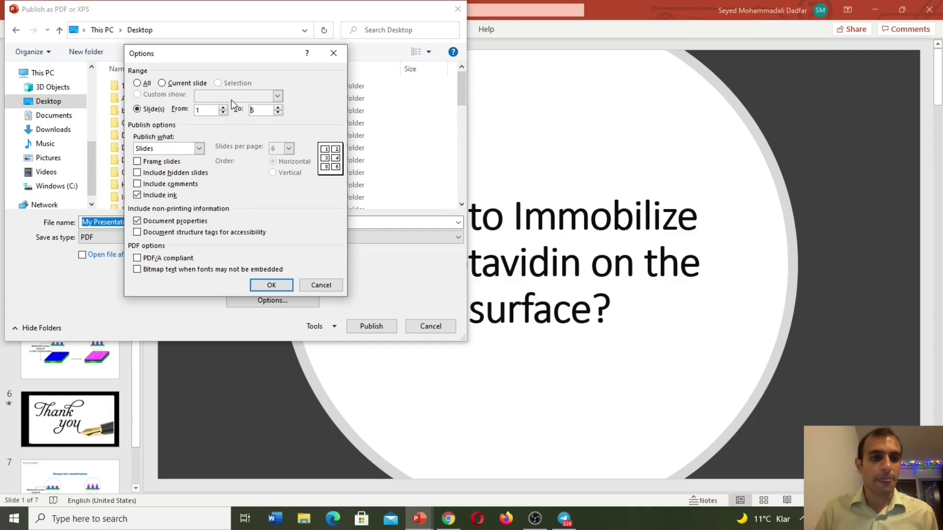
Choose Handouts with 2 slides per page, confirm, and publish the PDF to the Desktop
click(174, 149)
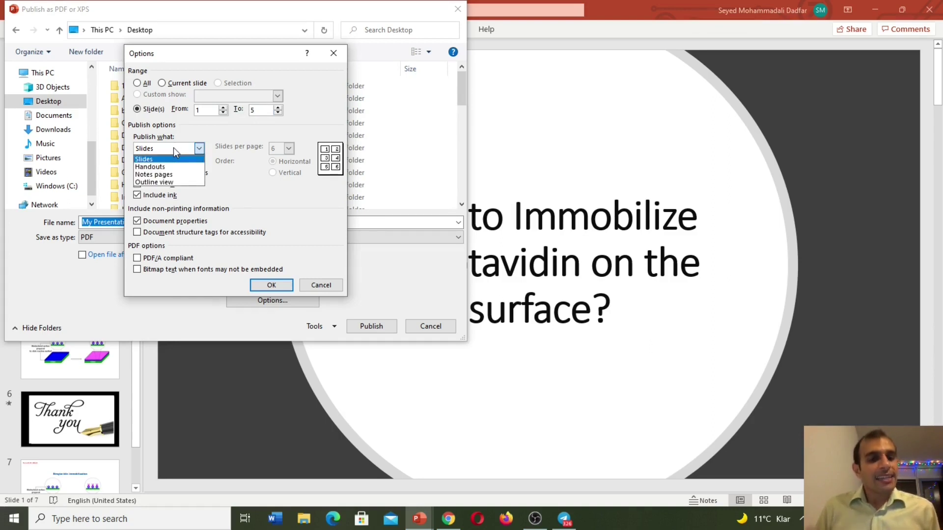
click(173, 149)
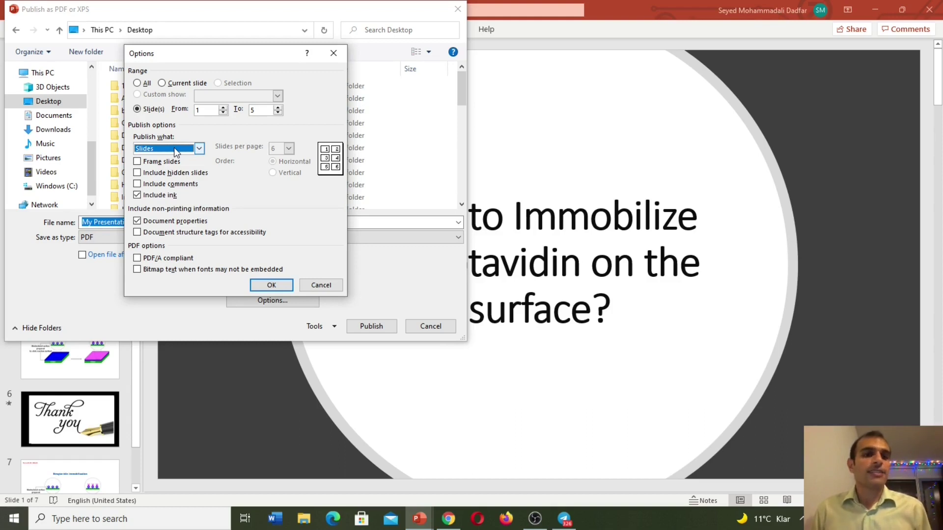
click(175, 149)
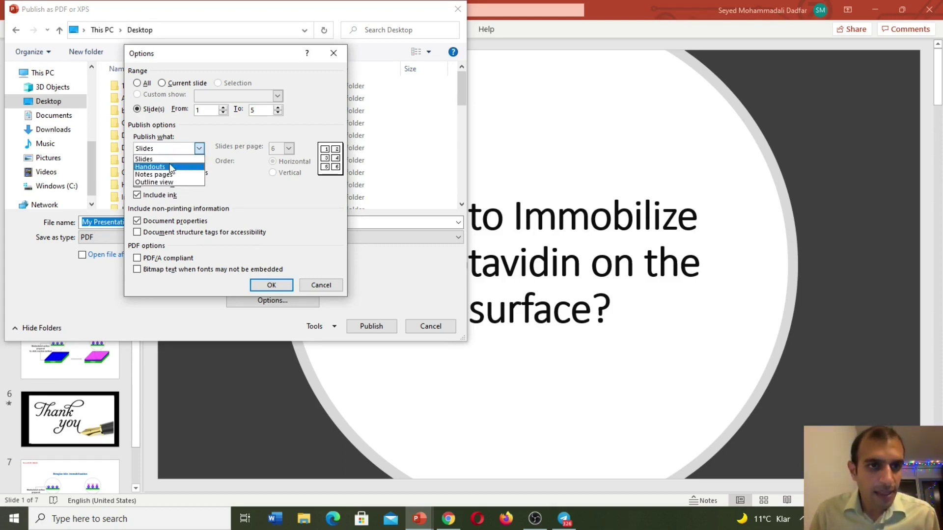
click(170, 168)
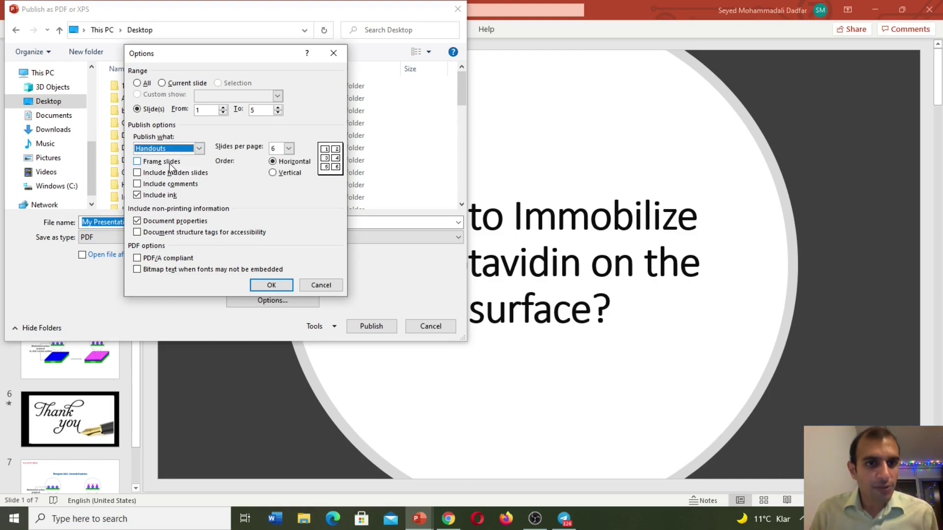
click(288, 149)
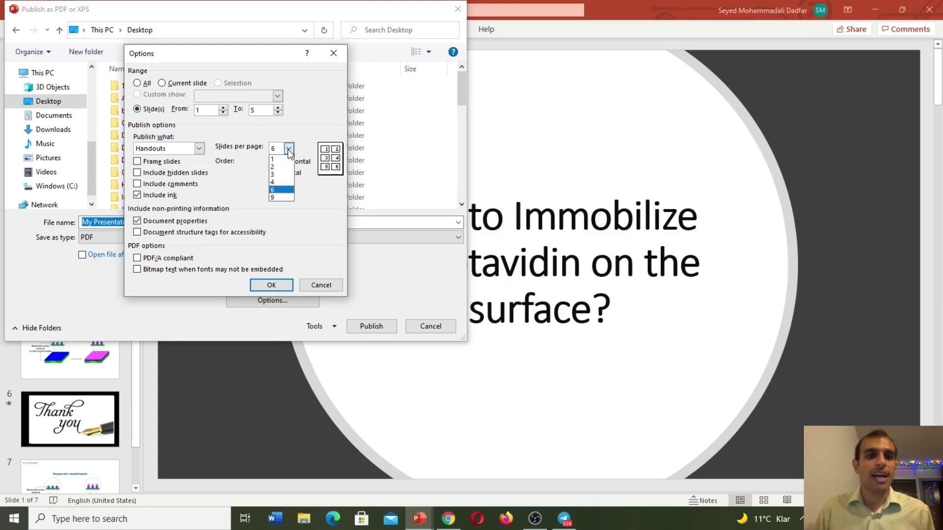
click(278, 166)
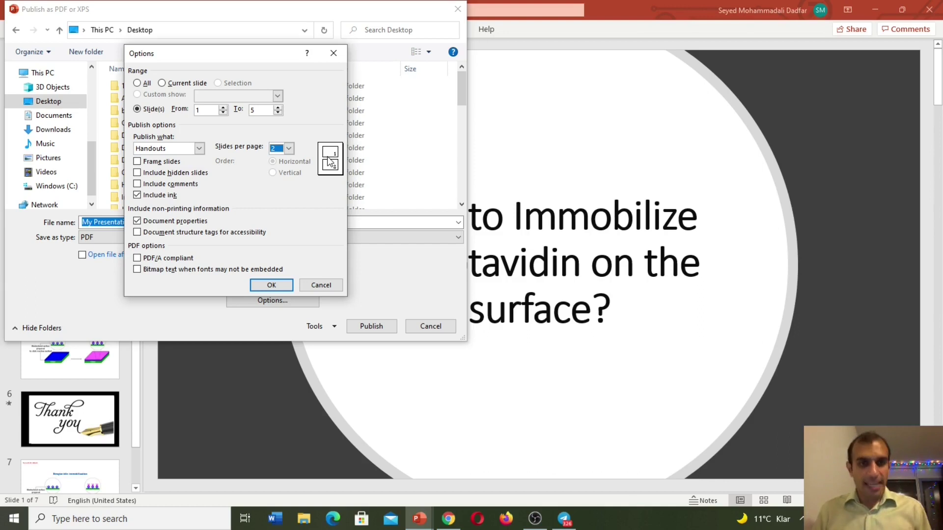
click(272, 285)
click(376, 329)
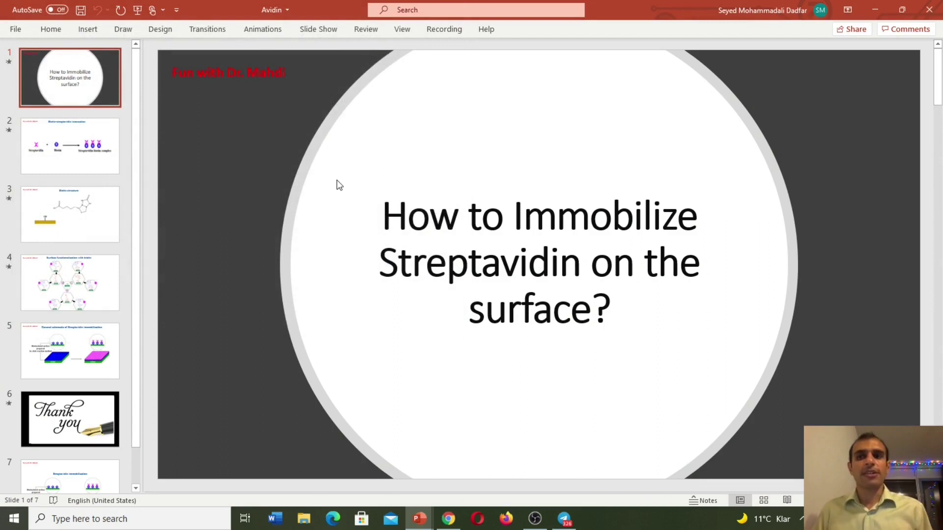
Open My Presentation PDF in Acrobat Reader, scroll through its three pages, then minimize it
click(875, 9)
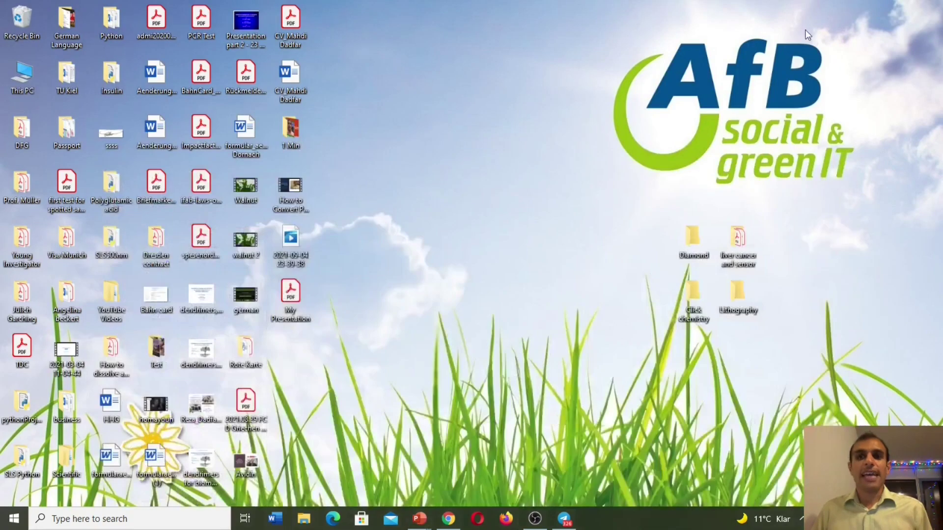
double_click(294, 294)
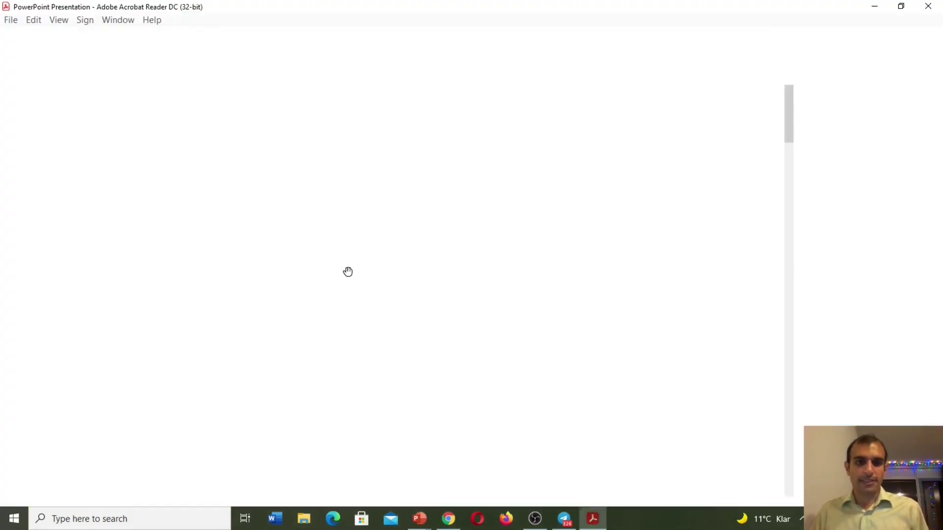
scroll(410, 275, down, 3)
scroll(412, 284, down, 15)
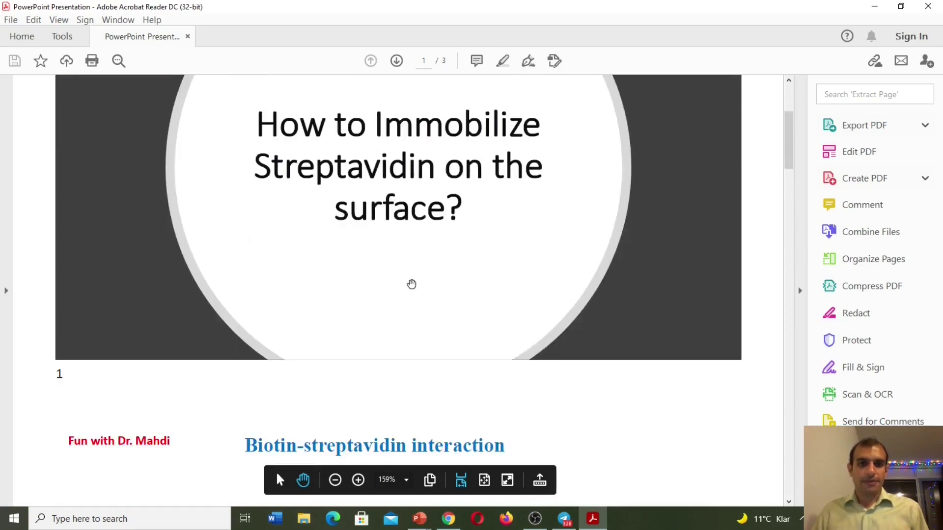
scroll(412, 285, up, 12)
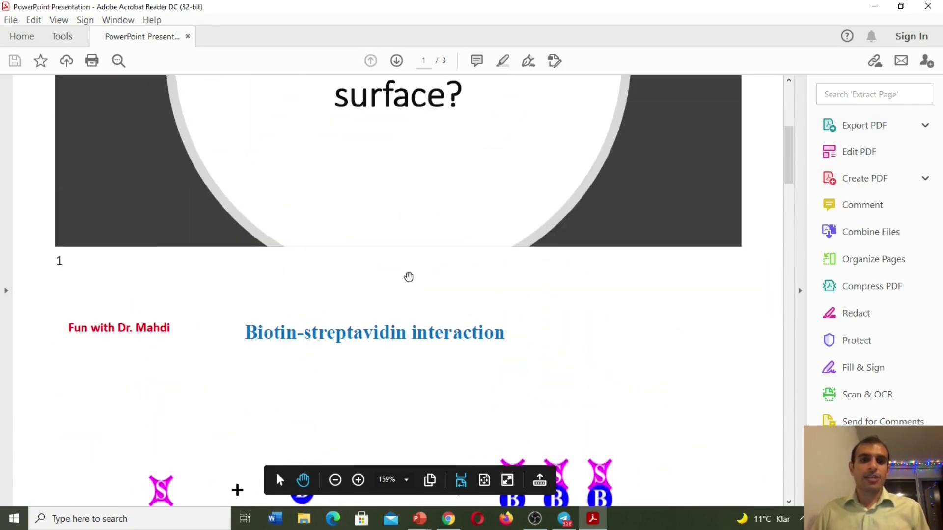
scroll(409, 280, down, 12)
scroll(409, 282, down, 12)
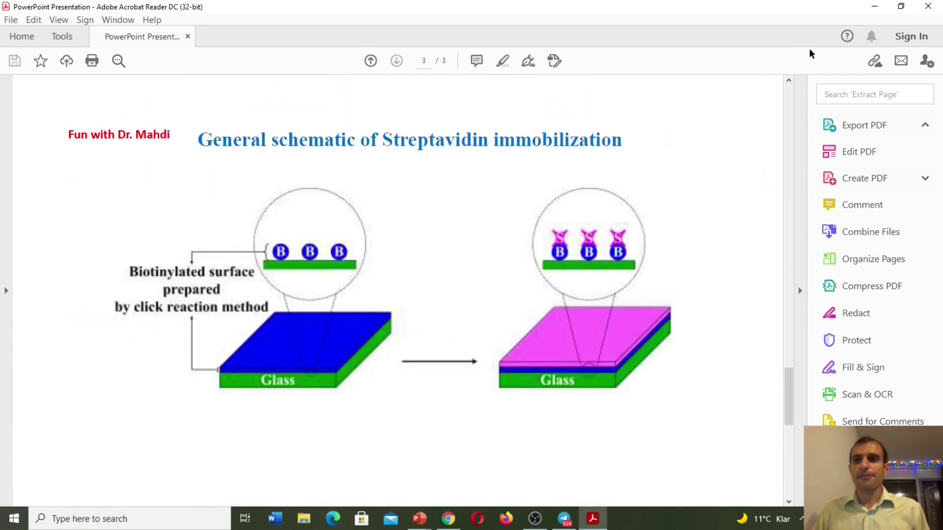
click(874, 7)
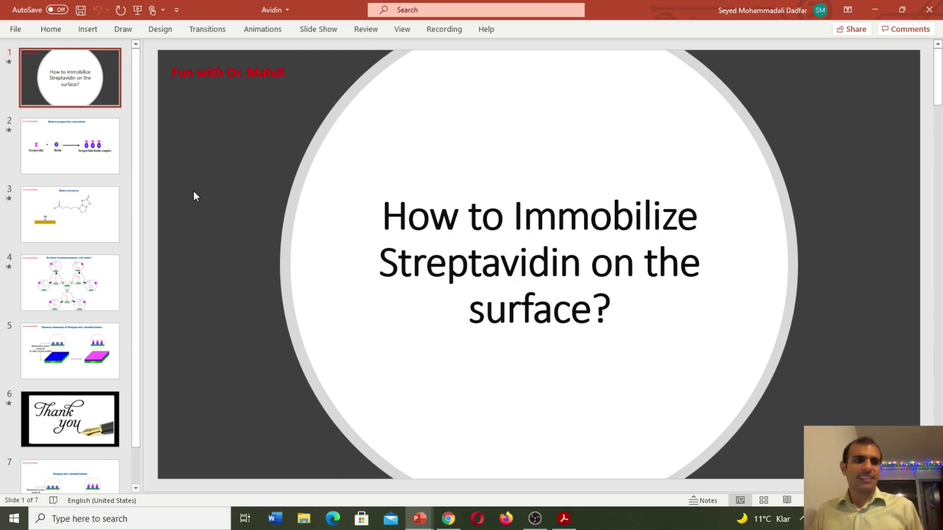
Set Save As to a PDF named 'My Presentation 2' and open the full save dialog
click(16, 29)
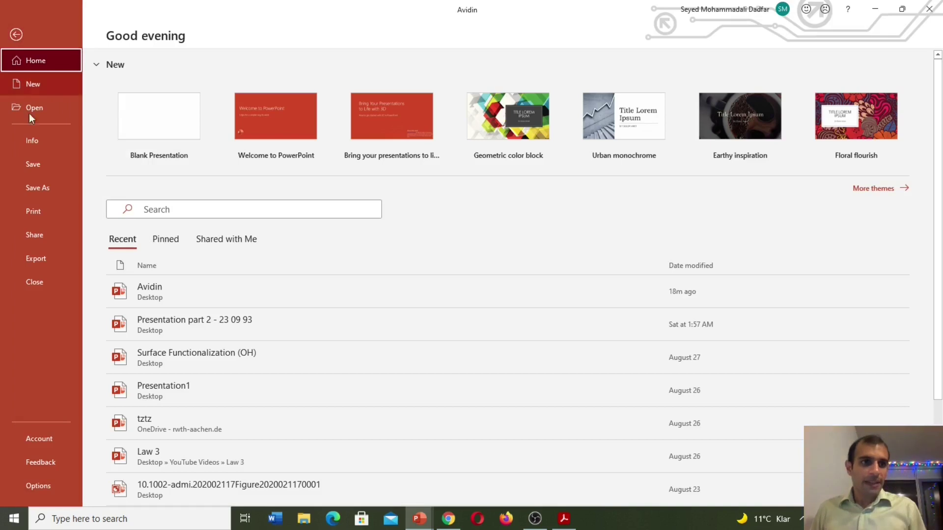
click(34, 191)
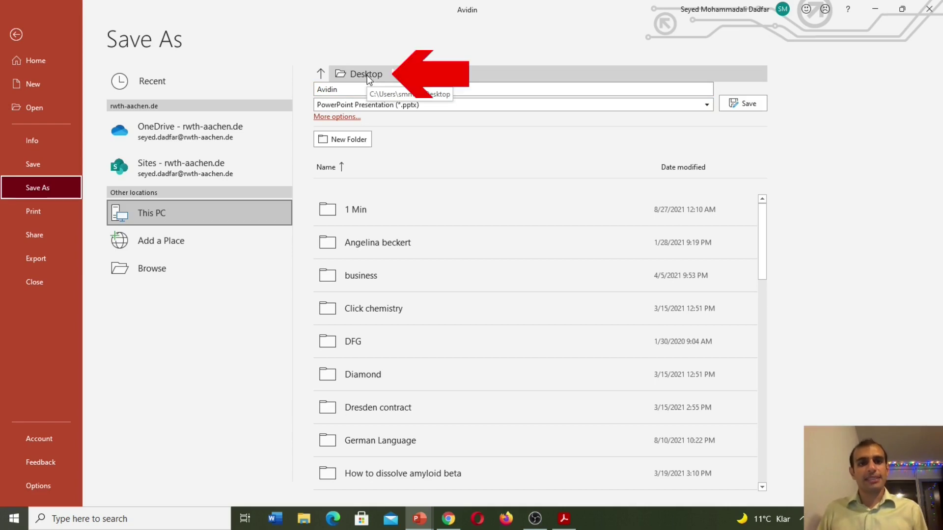
click(354, 89)
text(My Presentation 2)
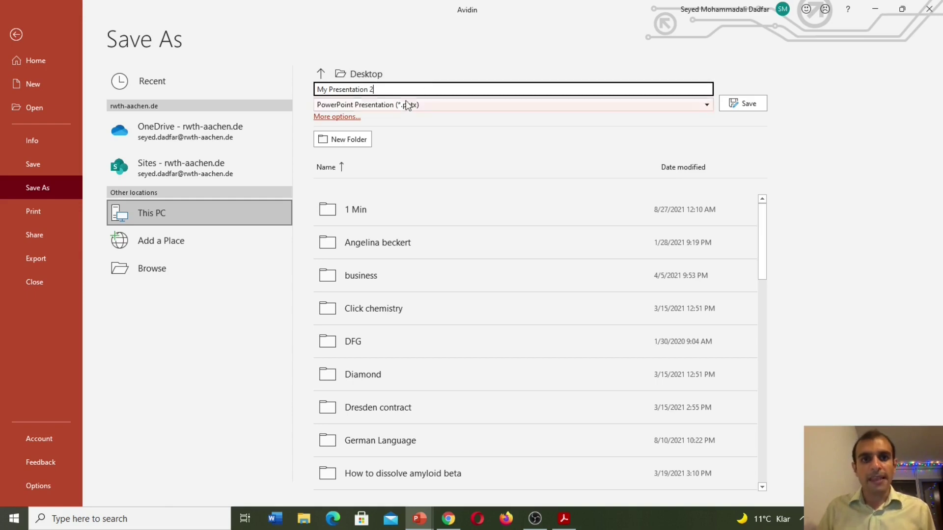
click(399, 106)
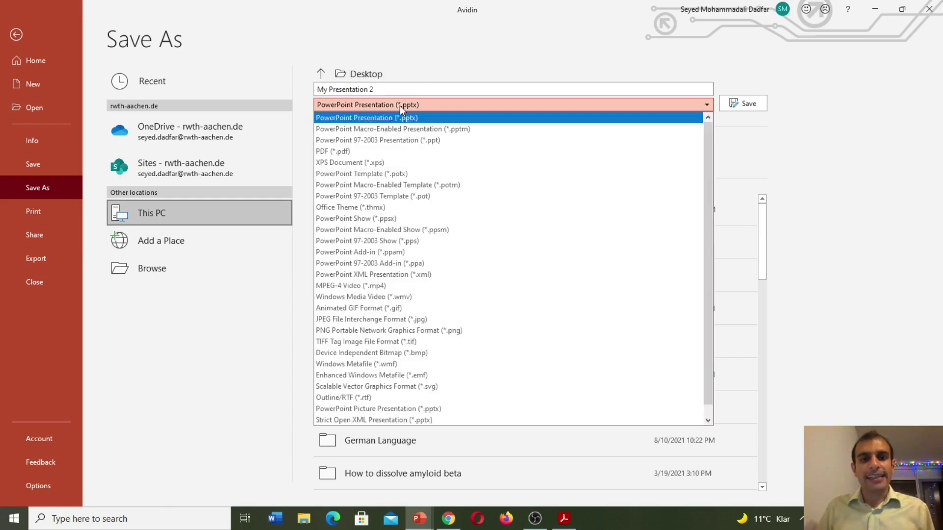
click(341, 152)
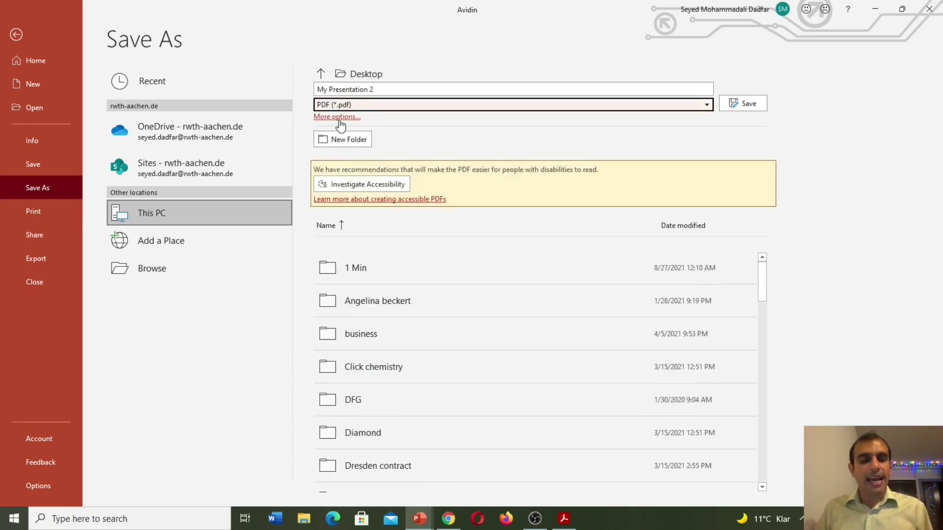
click(338, 117)
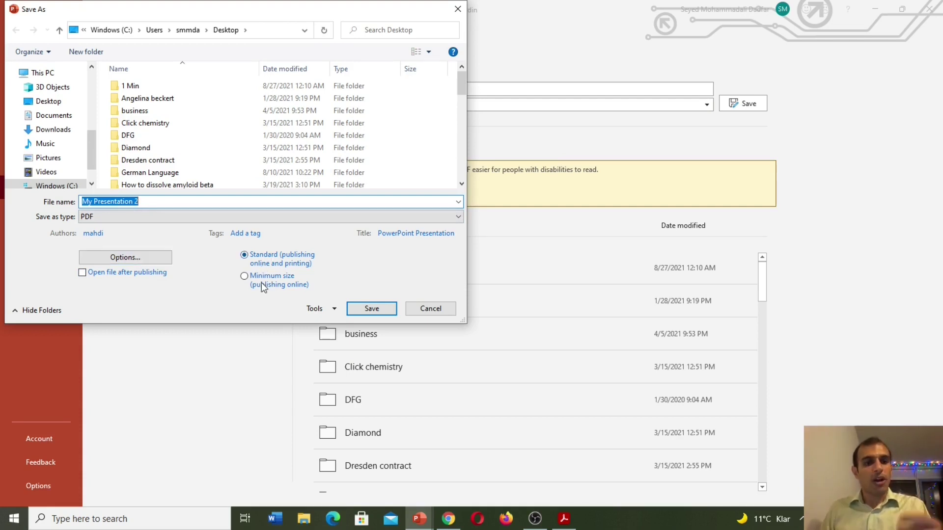
Accept the default PDF options and save 'My Presentation 2' as a PDF
click(138, 259)
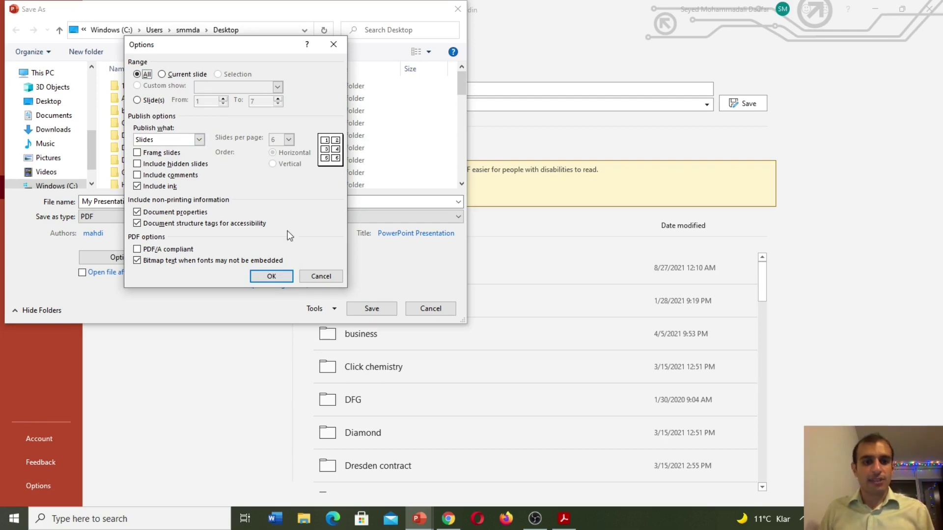
click(272, 276)
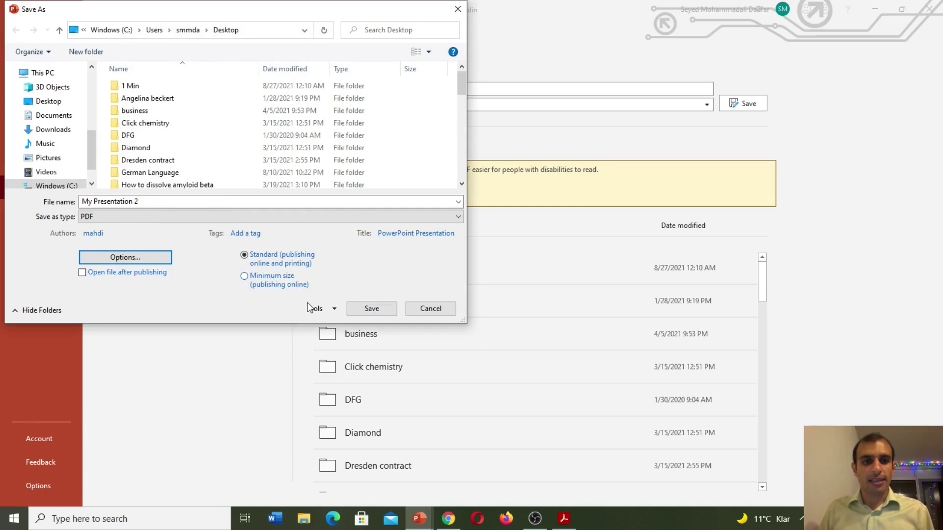
click(369, 311)
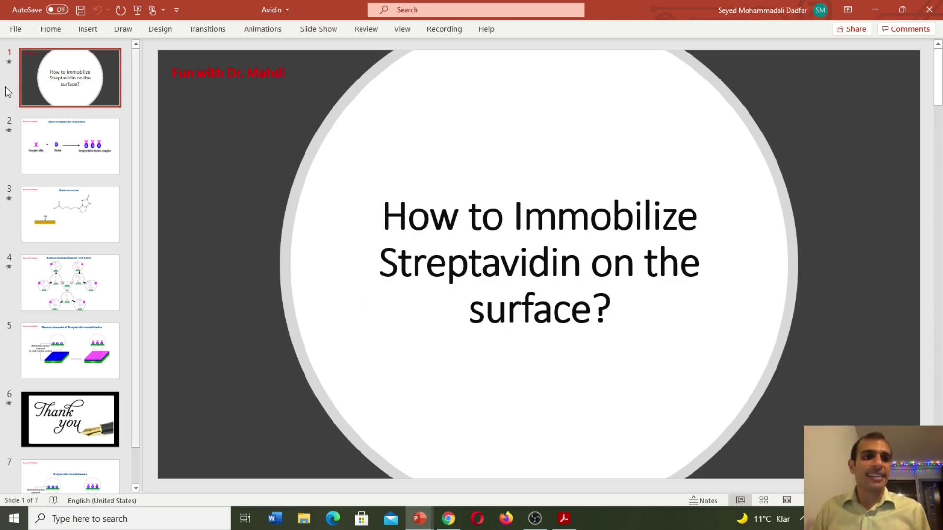
Open Export > Create a Video and select Full HD (1080p) quality
click(15, 28)
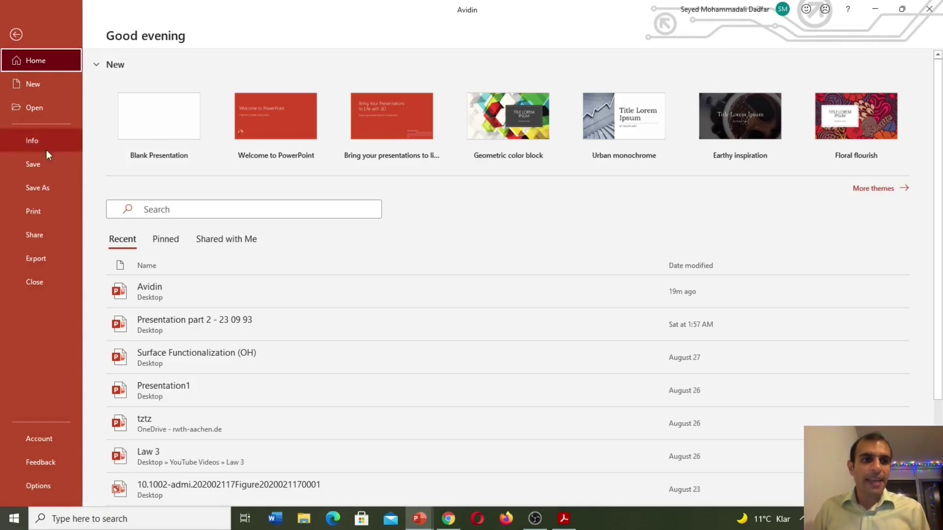
click(36, 263)
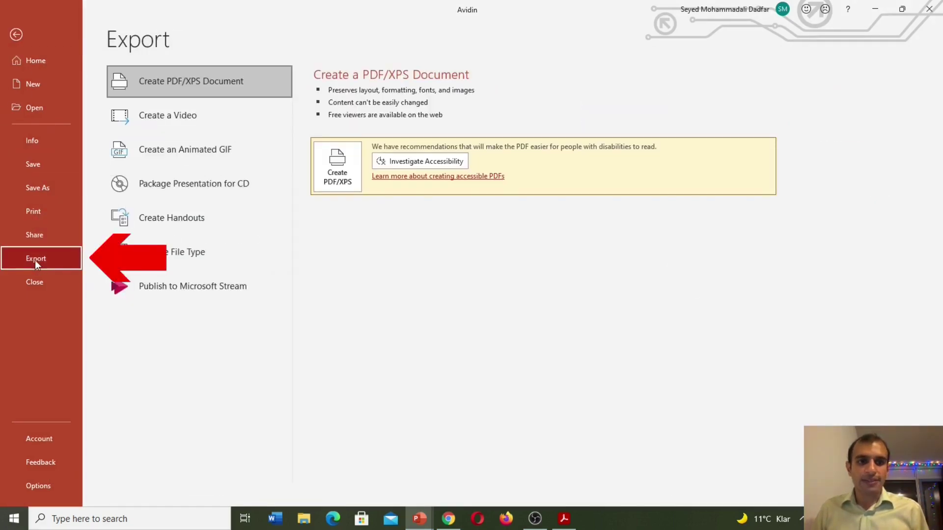
click(183, 117)
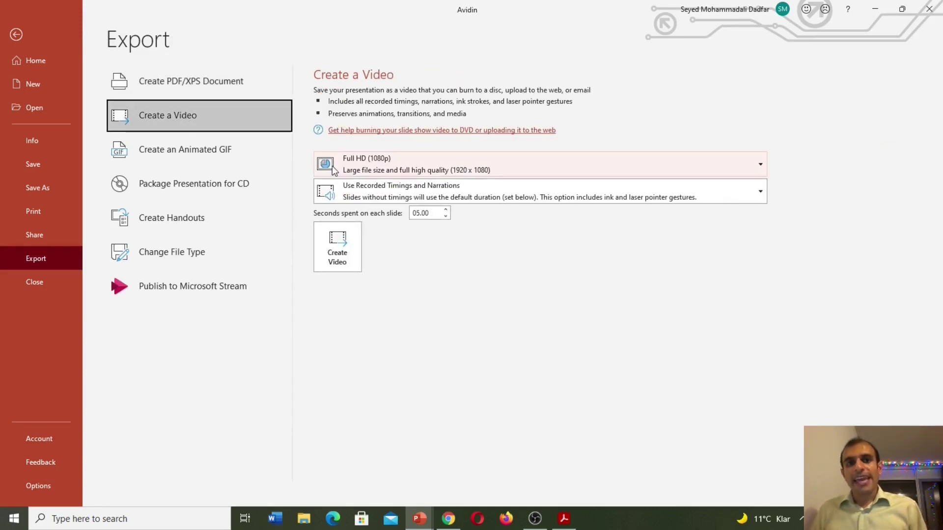
click(576, 158)
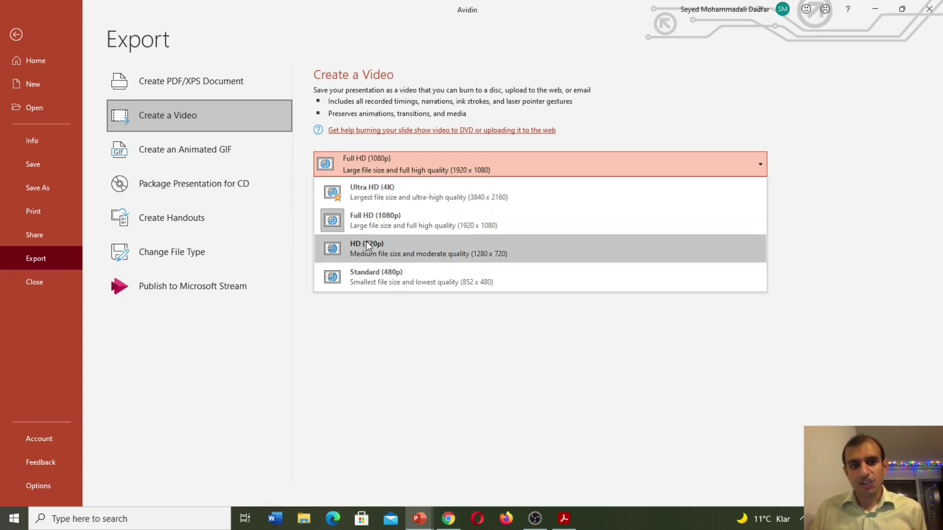
click(364, 222)
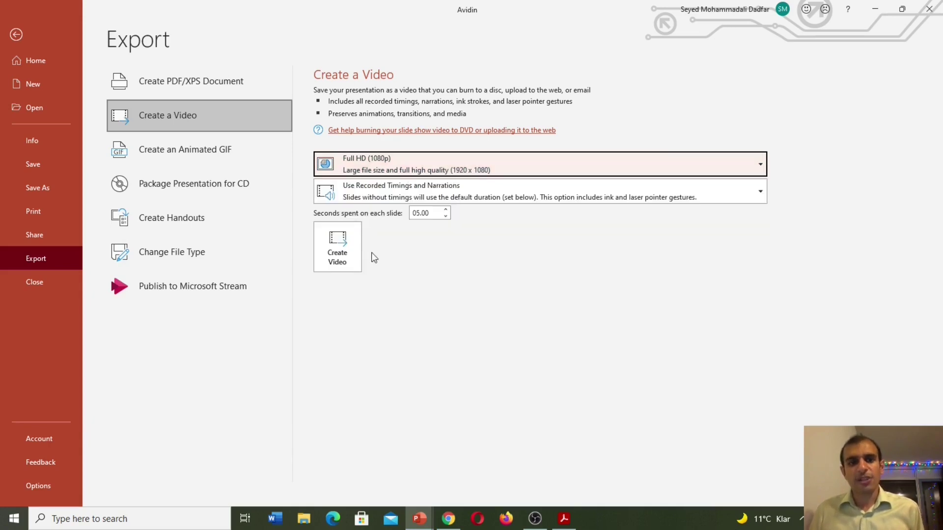
Save the video to the Desktop as MPEG-4 file 'Presentation 3'
click(334, 244)
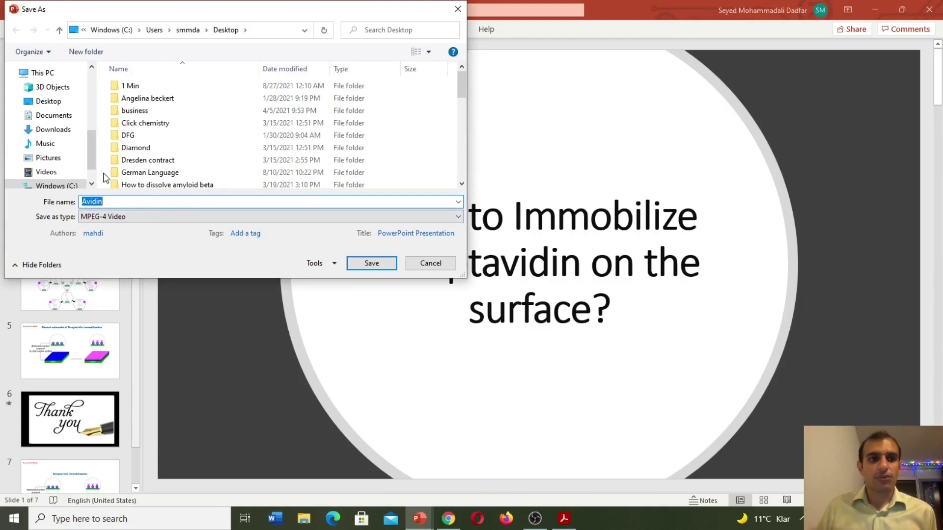
click(48, 101)
double_click(94, 202)
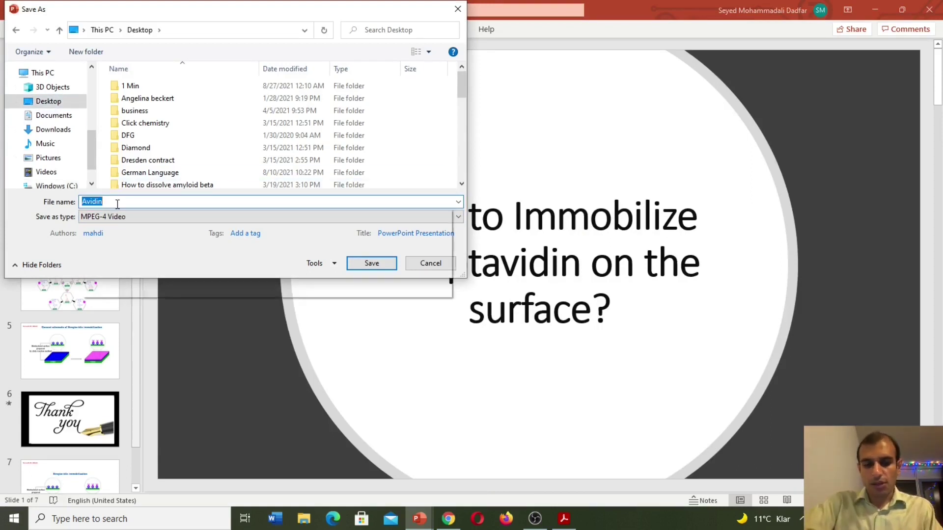
text(Presentation 3)
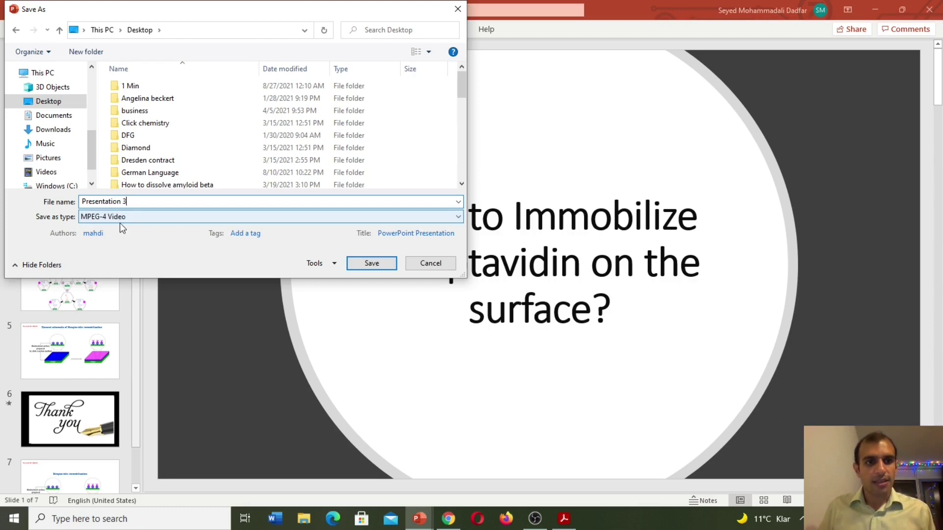
click(373, 264)
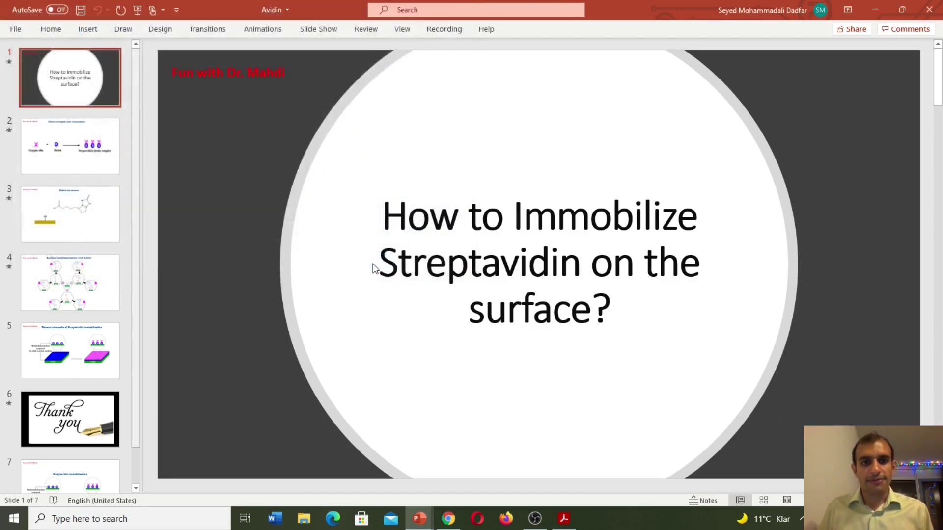